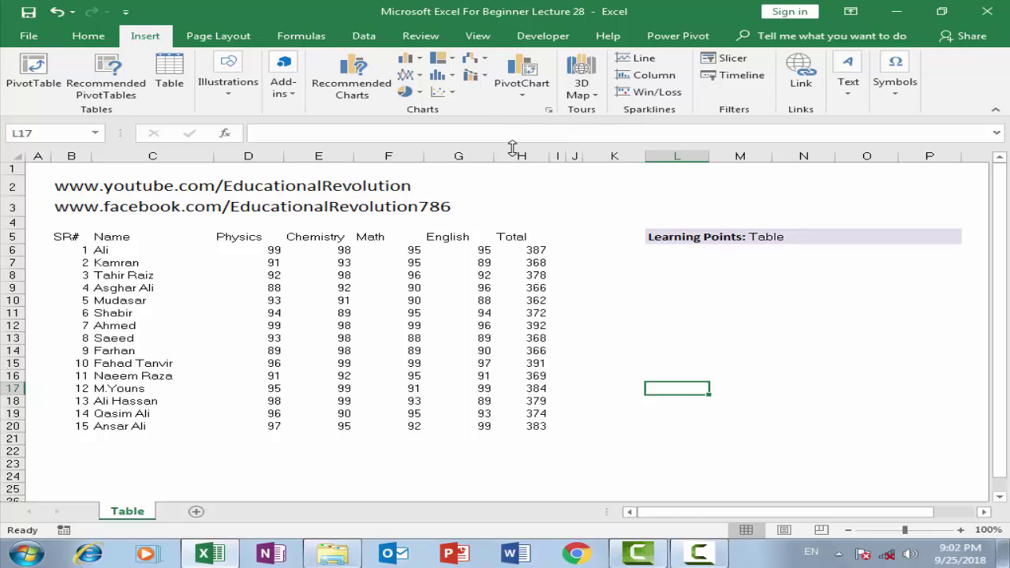
Turn on the display of gridlines for the Table worksheet
left_click(477, 36)
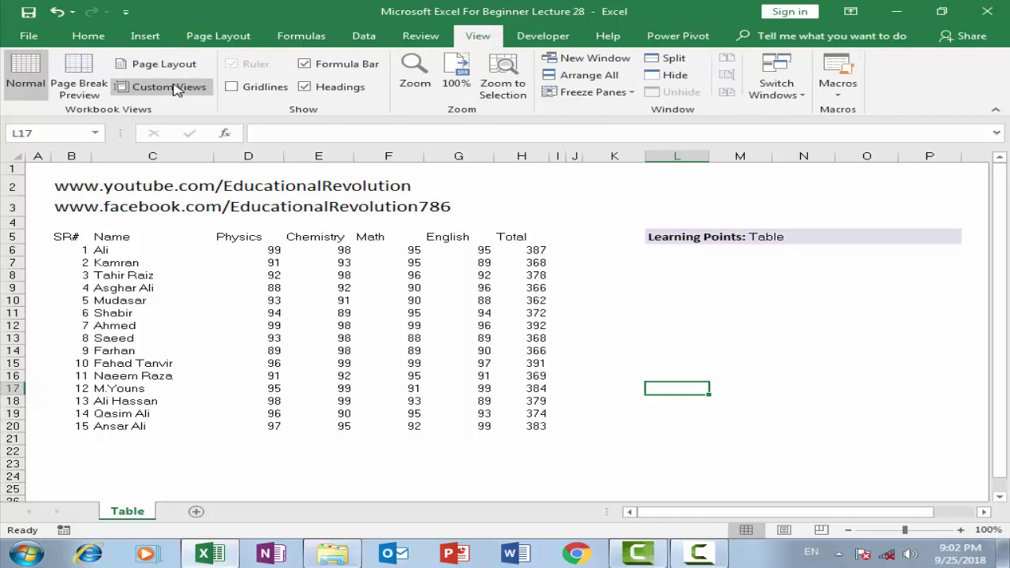
left_click(257, 89)
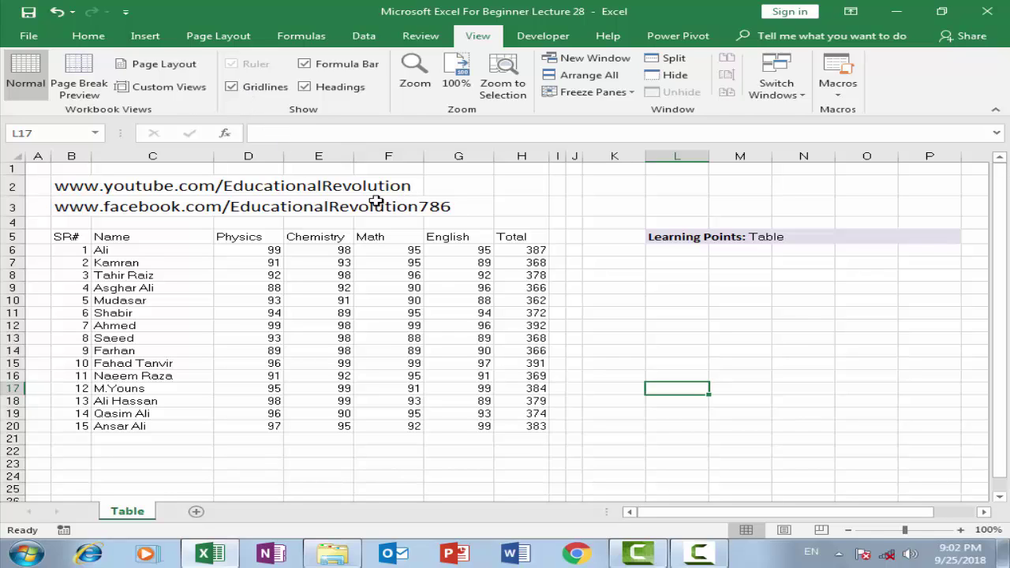
Apply all borders to the student marks data in B5:H20
left_click(89, 36)
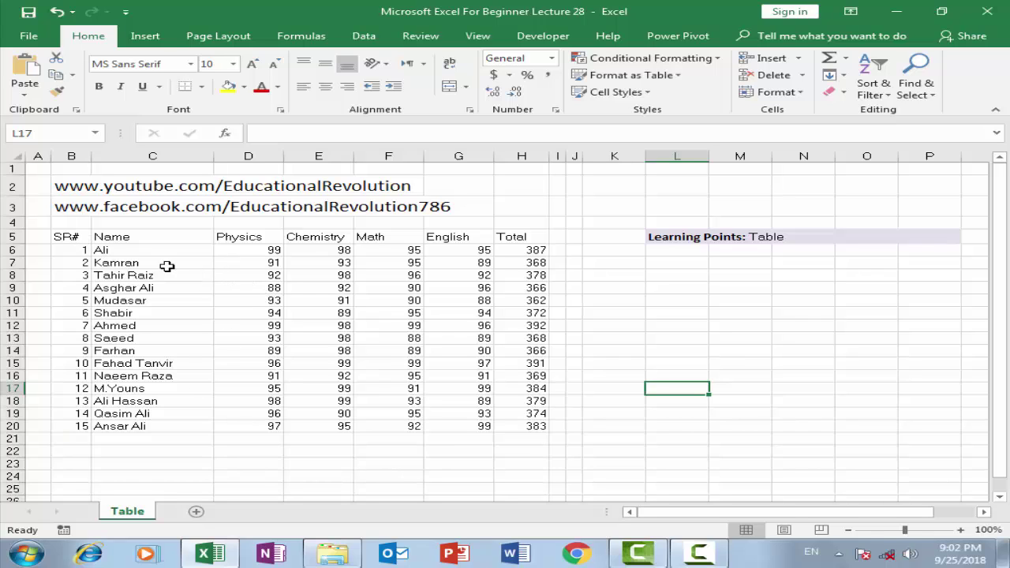
left_click_drag(75, 237, 544, 424)
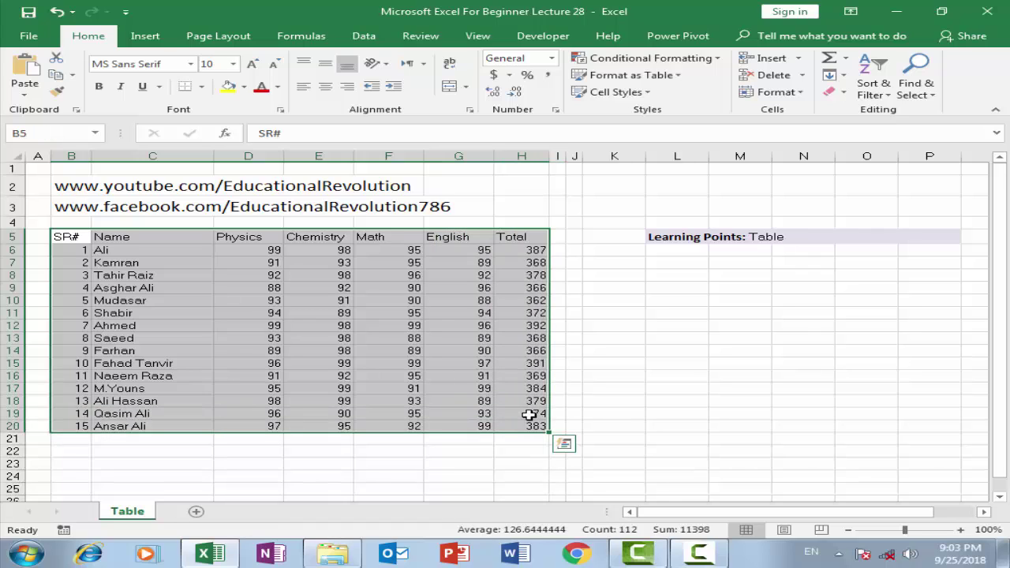
left_click(202, 87)
left_click(229, 216)
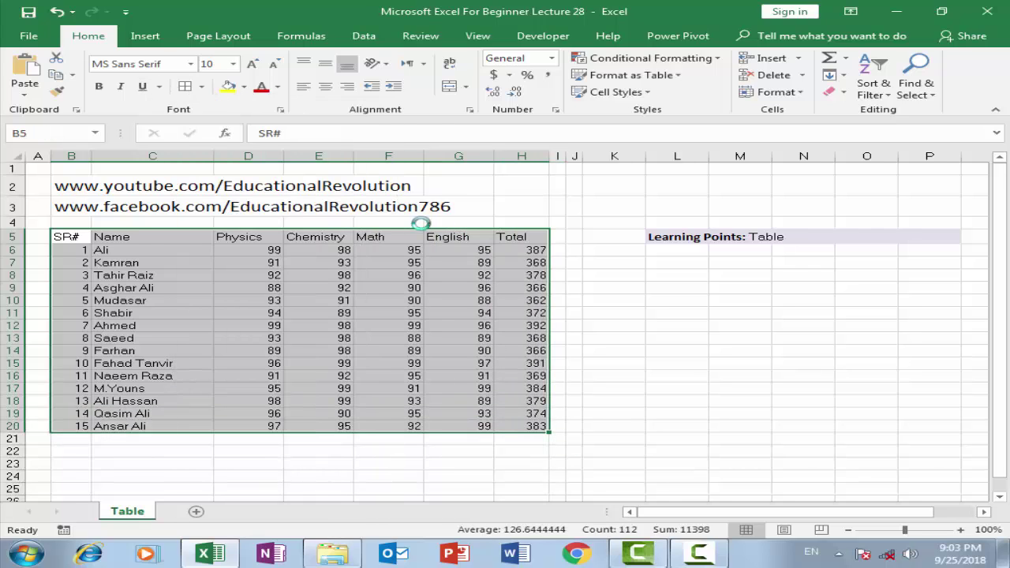
left_click(599, 300)
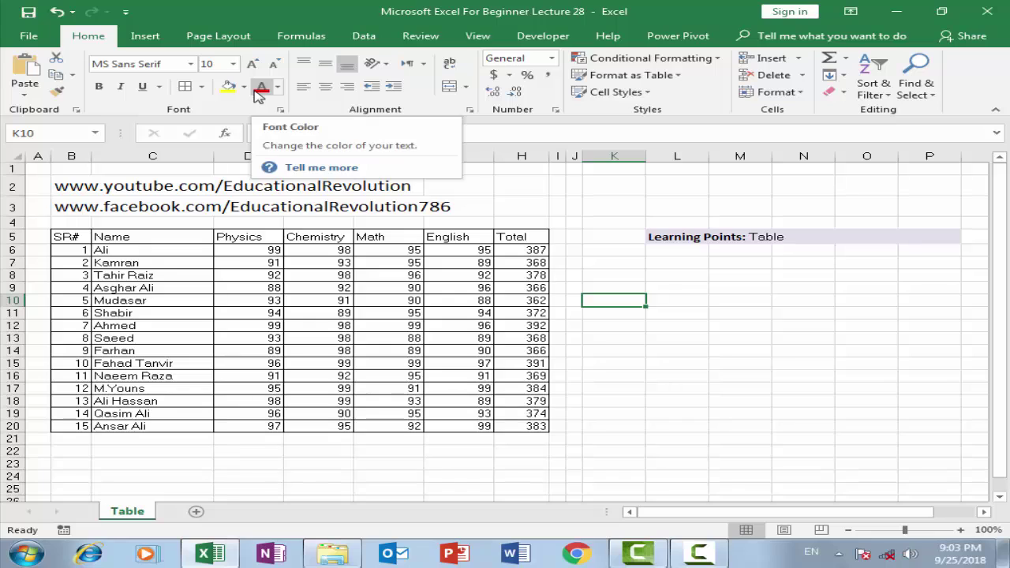
Undo the borders applied to the student marks data
left_click(77, 235)
key("ctrl+a")
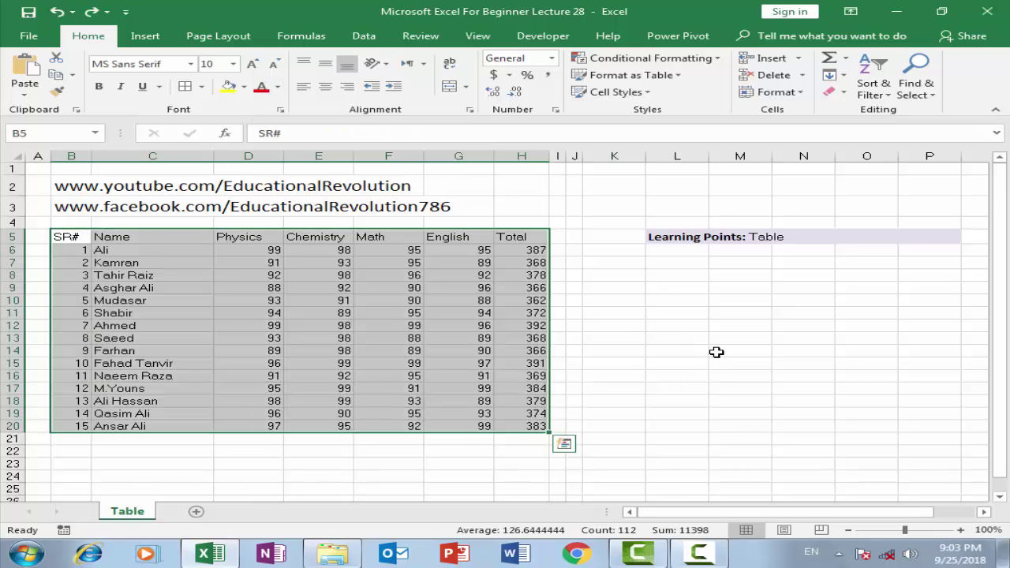
left_click(639, 298)
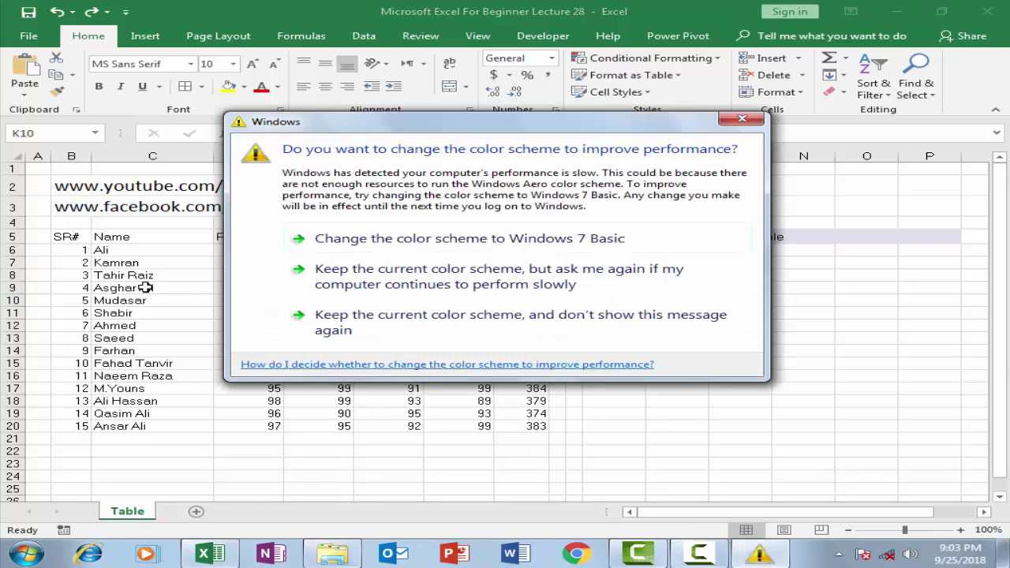
Answer the Windows performance prompt by changing the color scheme to Windows 7 Basic
left_click(392, 239)
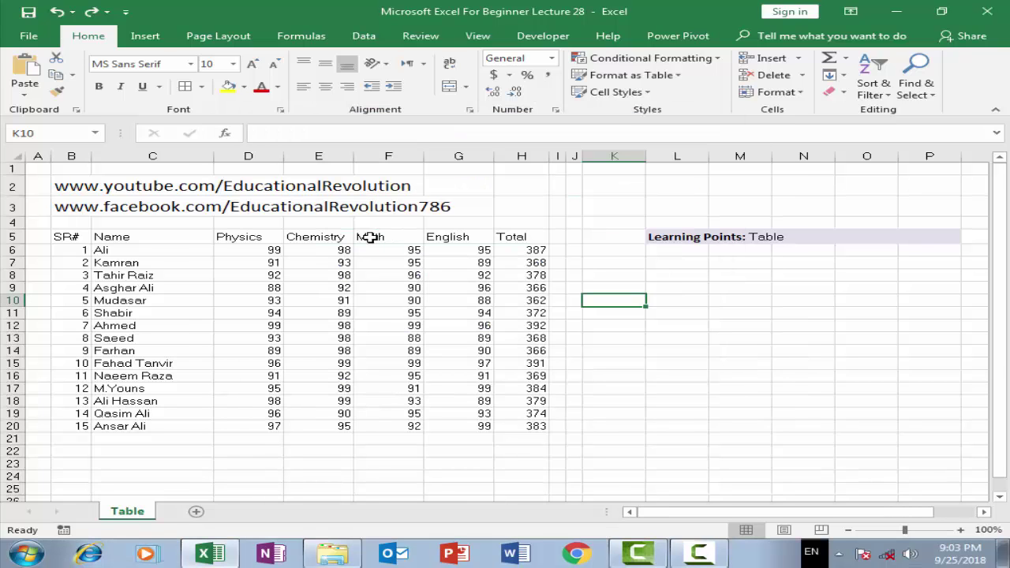
Convert the marks data in B5:H20 into a table, keeping the first row as headers
left_click_drag(54, 237, 532, 424)
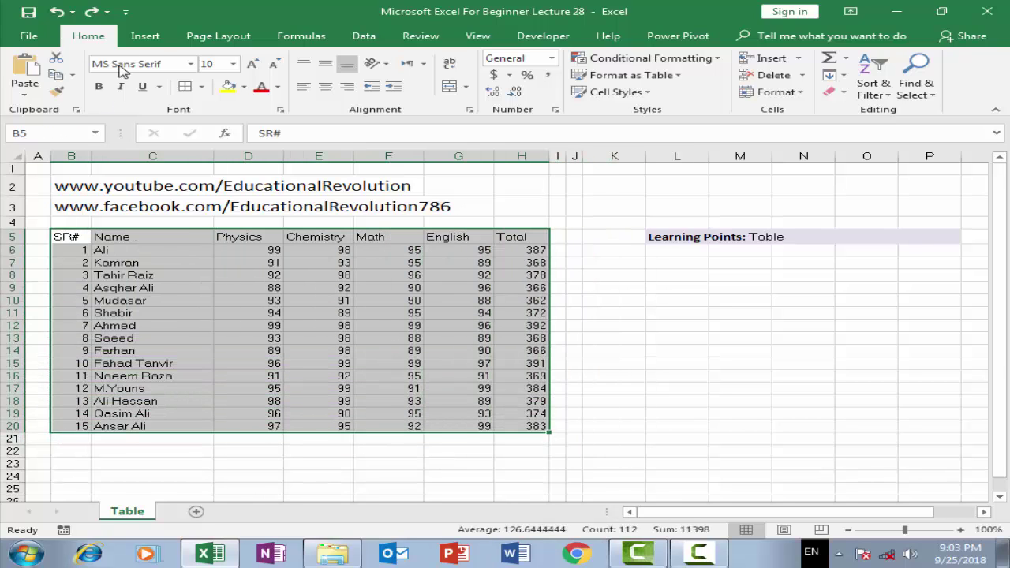
left_click(150, 38)
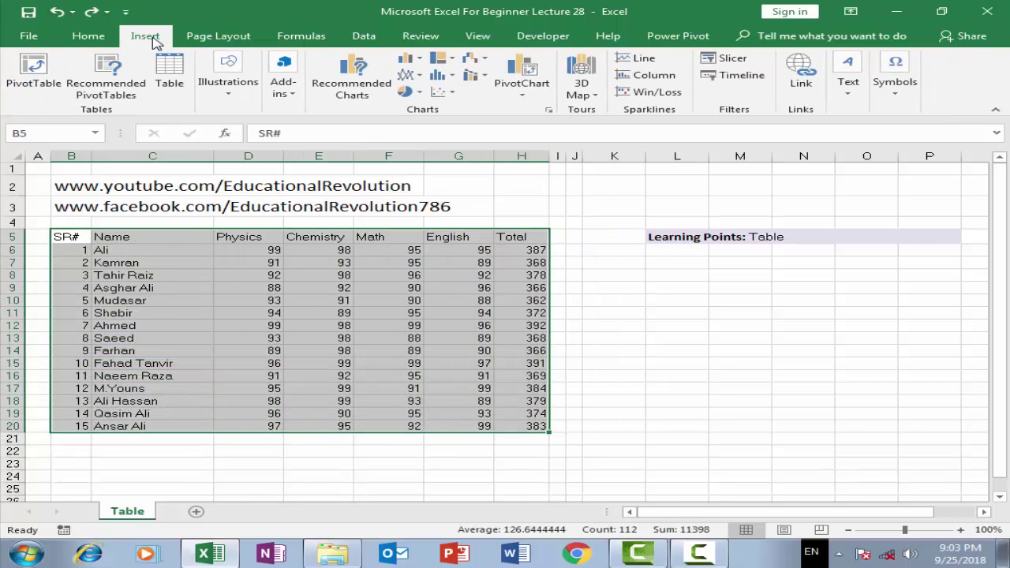
left_click(173, 86)
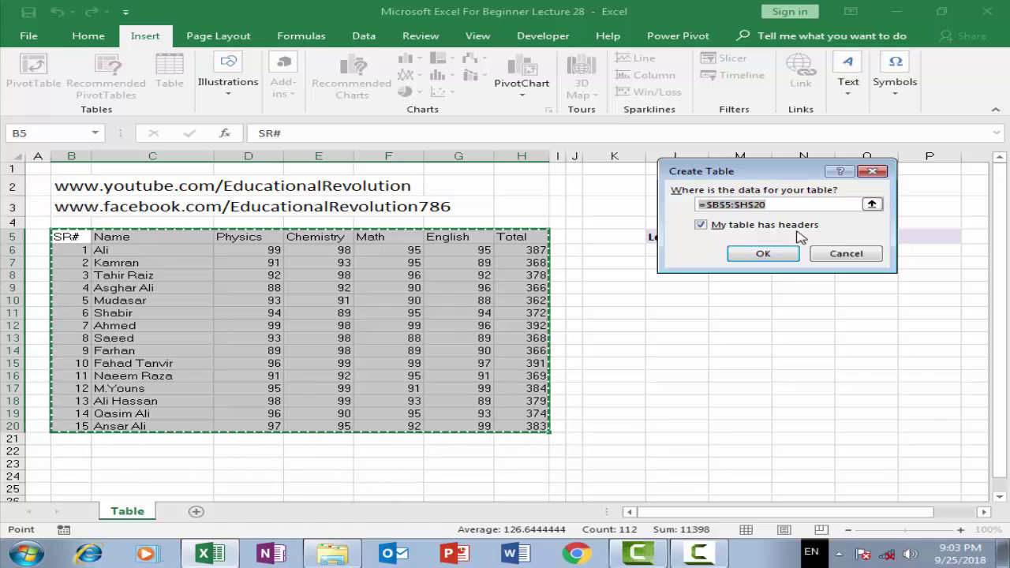
left_click(712, 227)
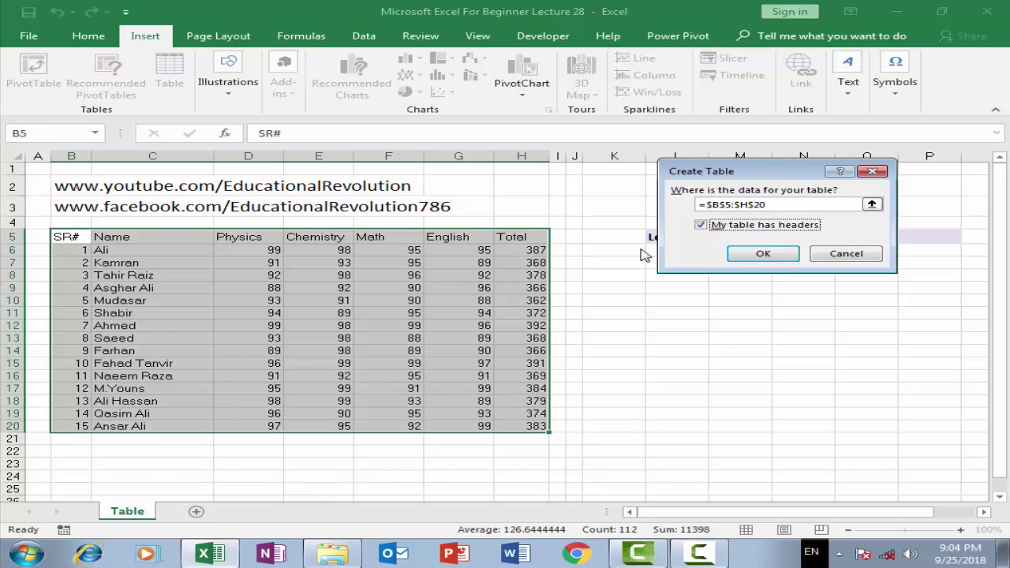
left_click(765, 254)
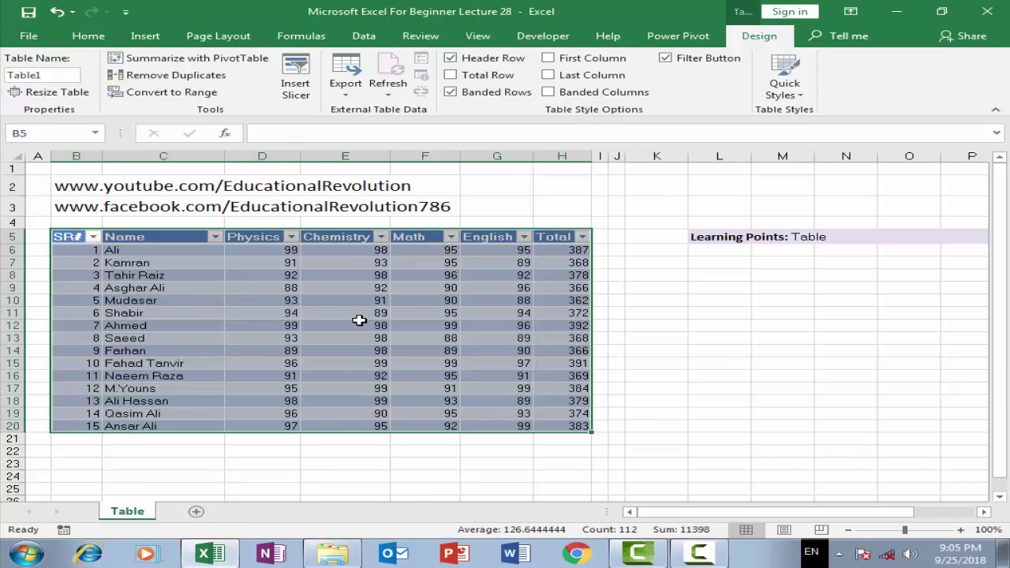
Extend the table four rows down to row 24
left_click(471, 325)
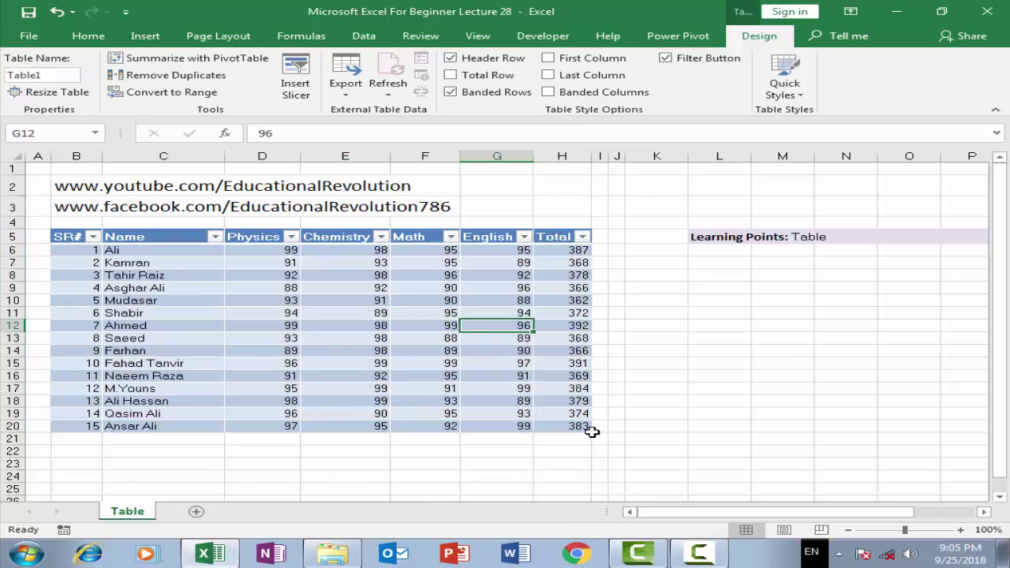
left_click_drag(591, 432, 584, 478)
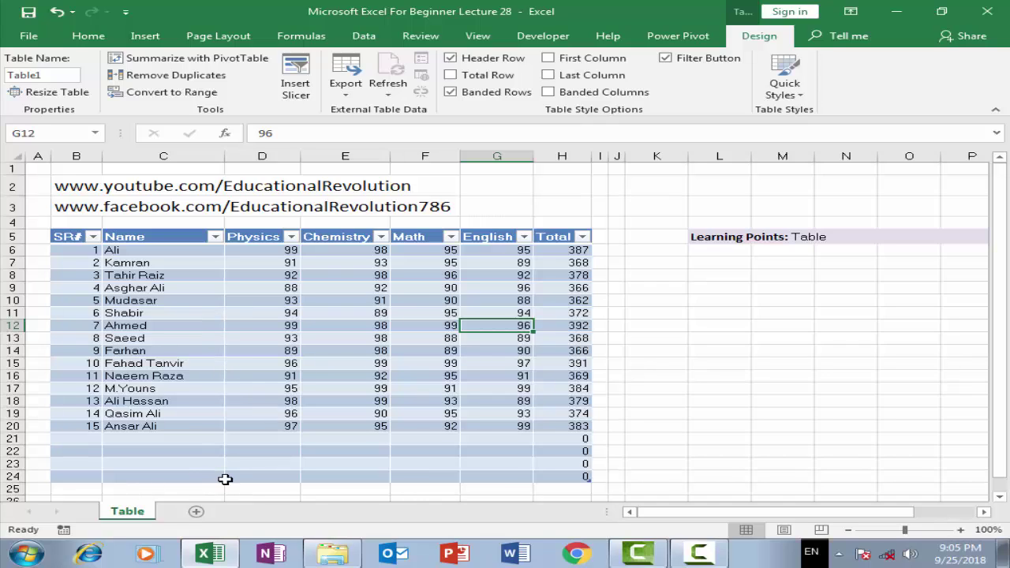
Examine the Total column formulas in the new rows, such as cells H21 and H22, without changing them
left_click(569, 441)
double_click(569, 440)
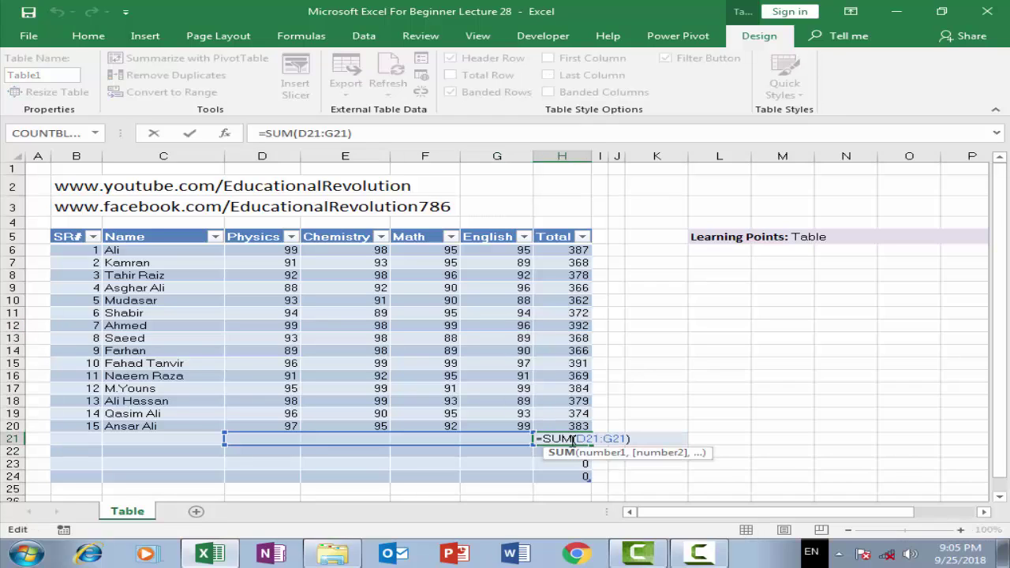
key("Escape")
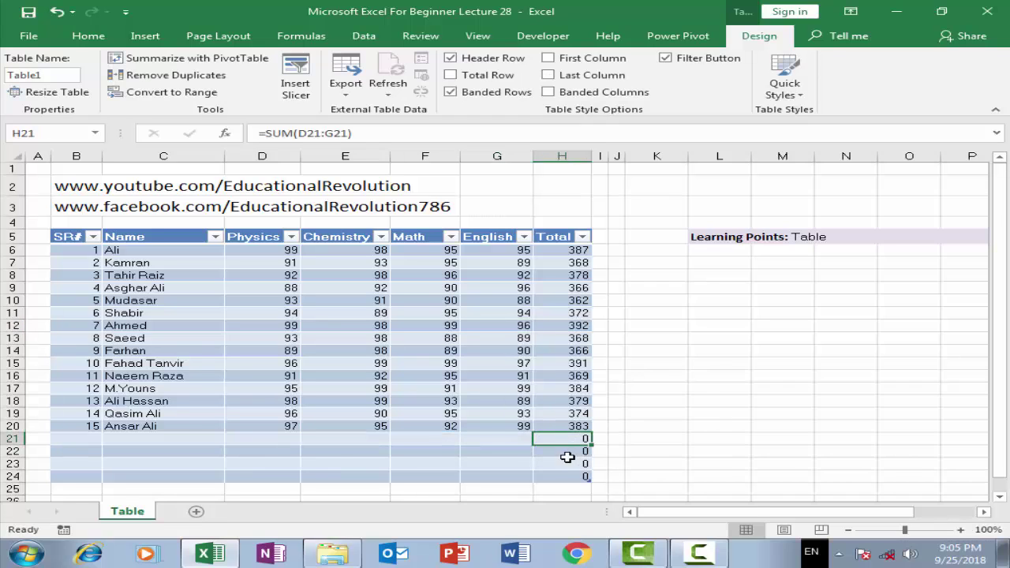
key("Down")
key("Down")
key("Down")
double_click(568, 451)
key("Escape")
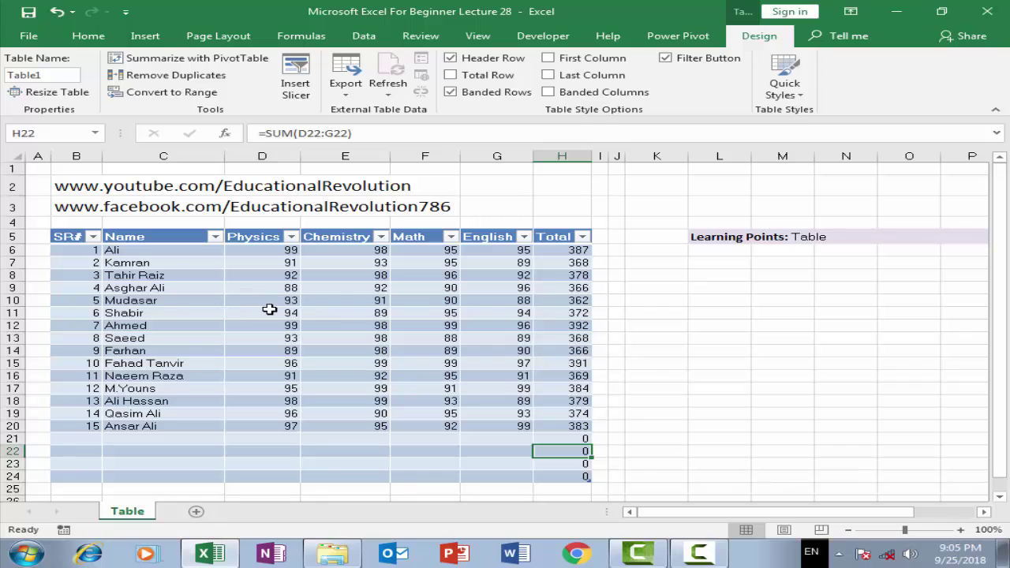
Apply the light table style with the green header row to the marks table
left_click(796, 99)
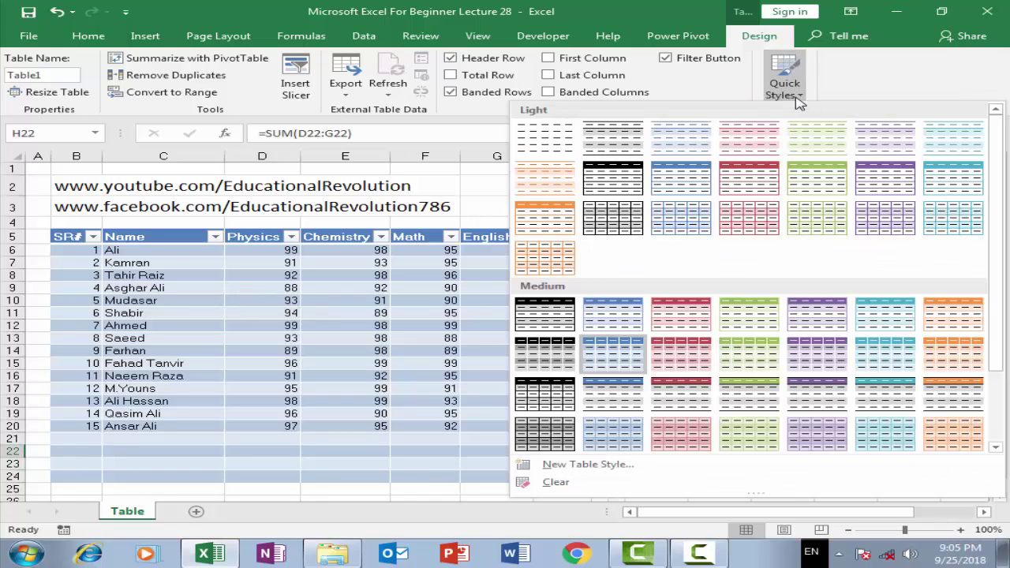
left_click(204, 345)
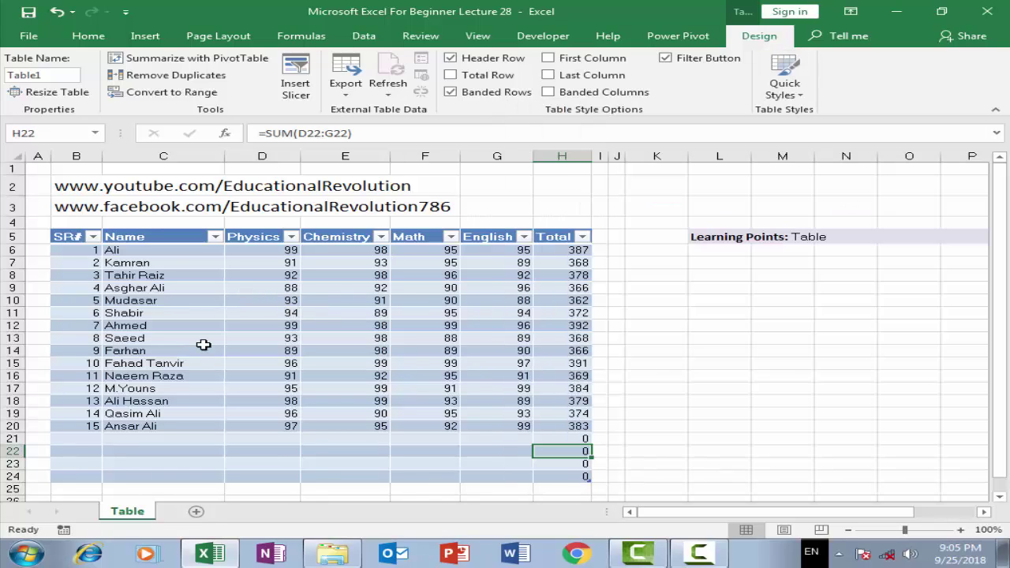
left_click(801, 87)
left_click(815, 169)
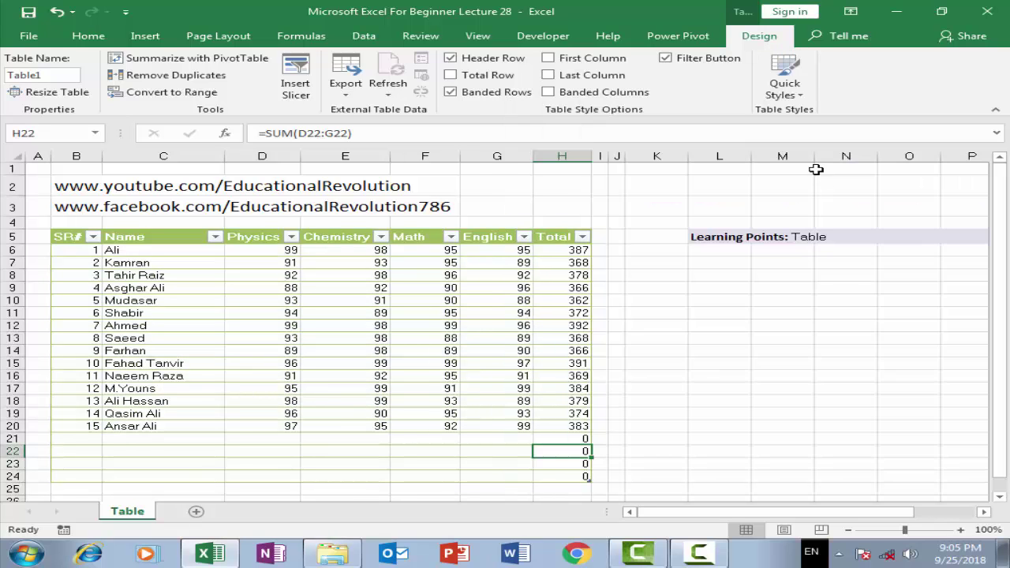
Apply the first blue Medium table style with banded rows to the marks table
left_click(787, 88)
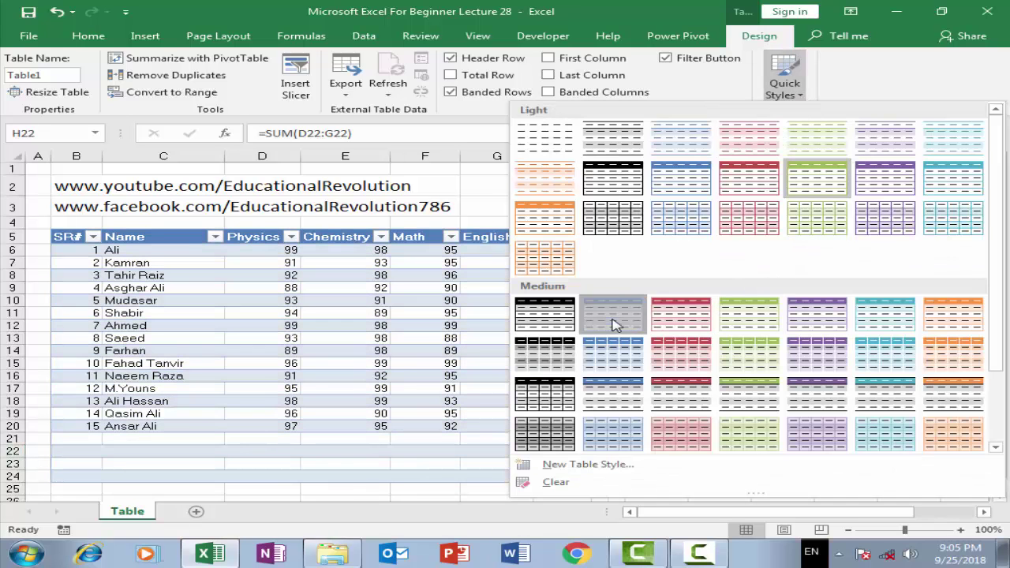
left_click(614, 324)
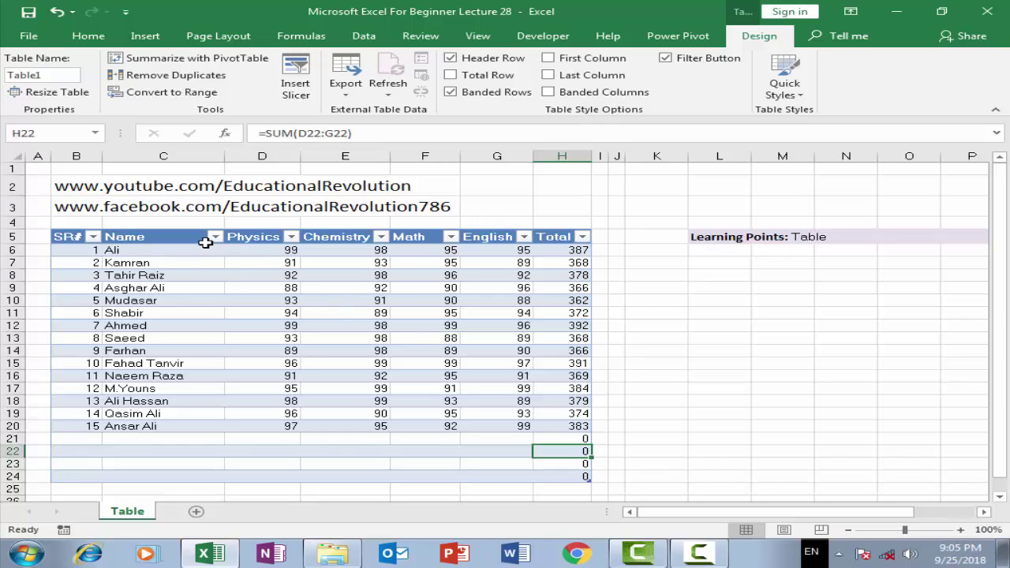
Examine the sort and filter options of the Name column, leaving them unchanged
left_click(214, 237)
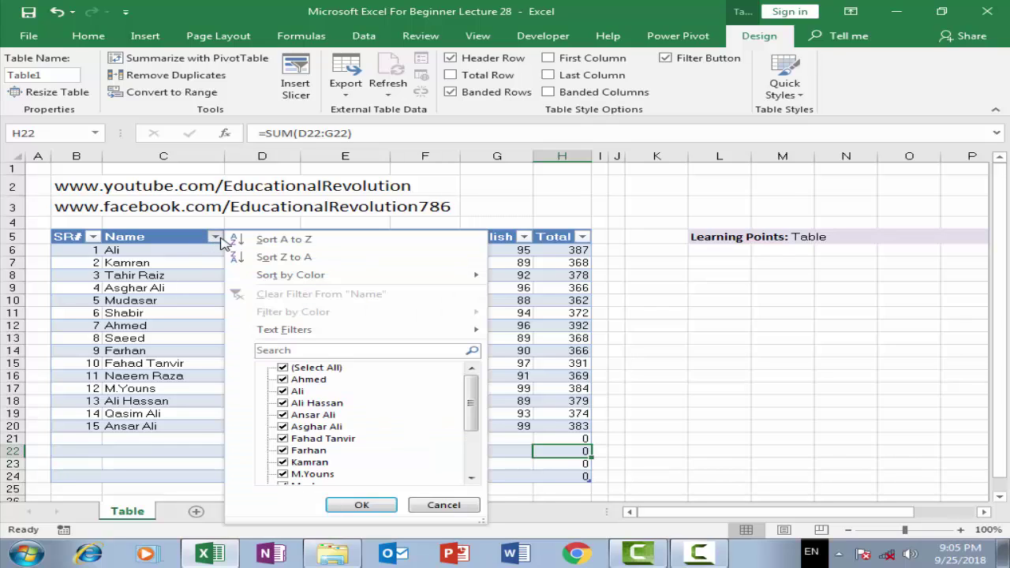
left_click(194, 330)
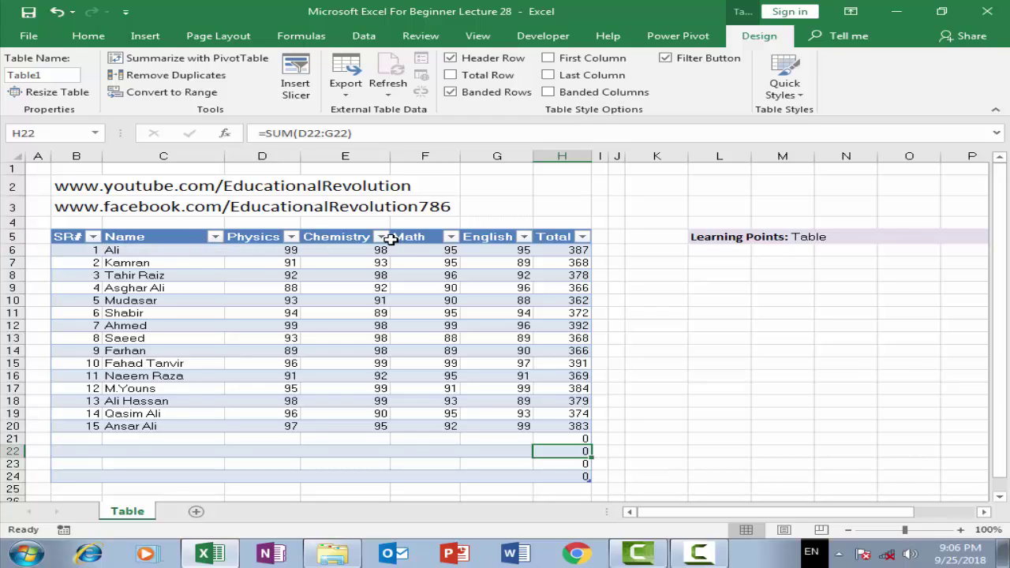
Filter the Total column with a Top 10 number filter set to the top 3 items
left_click(582, 238)
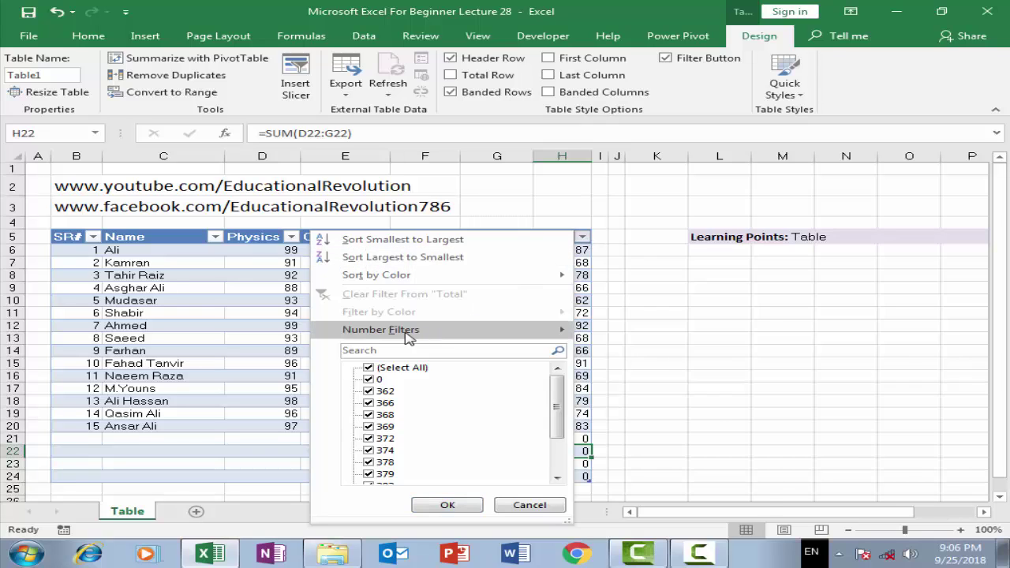
mouse_move(409, 337)
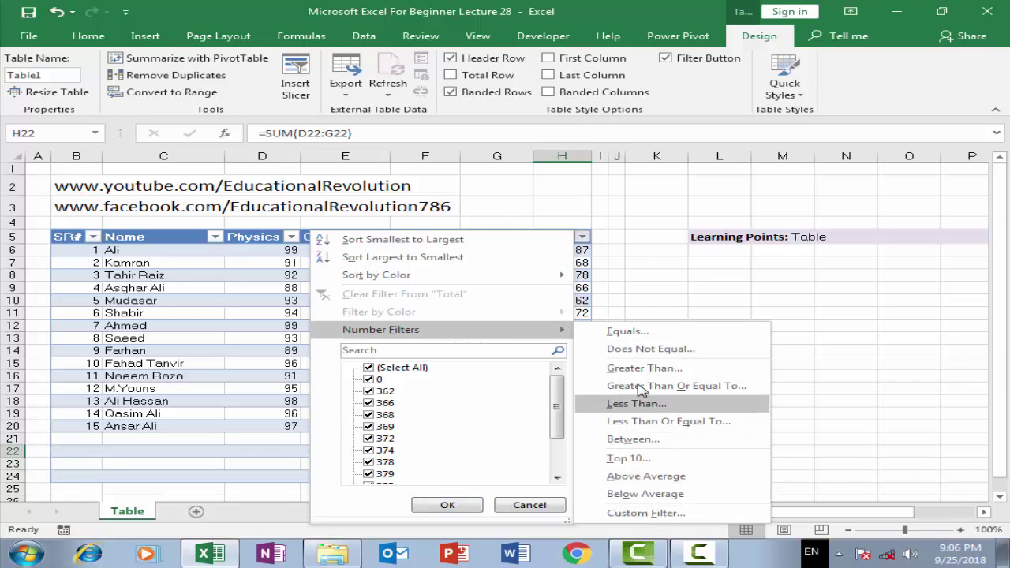
left_click(630, 460)
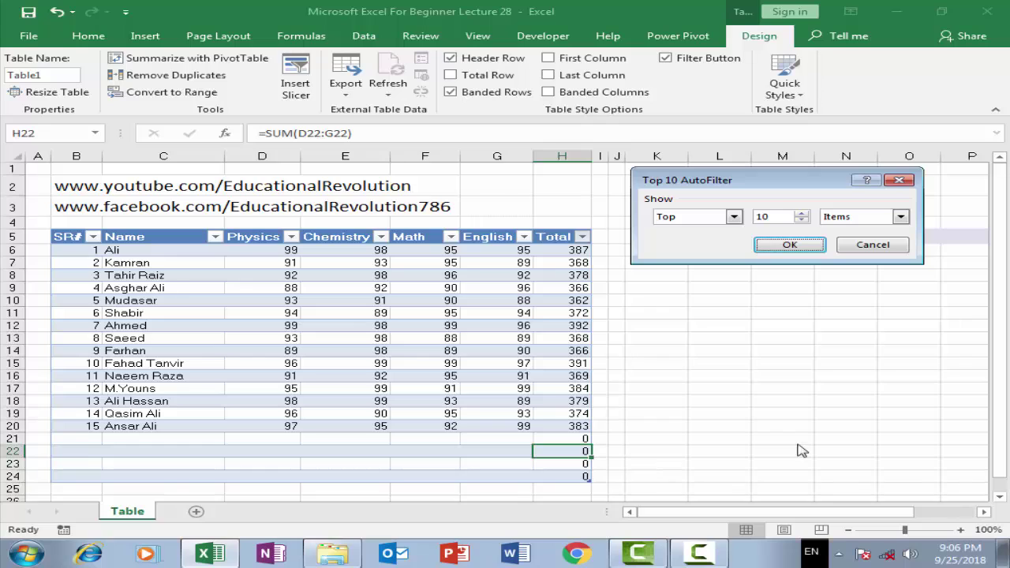
left_click(801, 222)
left_click(800, 213)
left_click(783, 250)
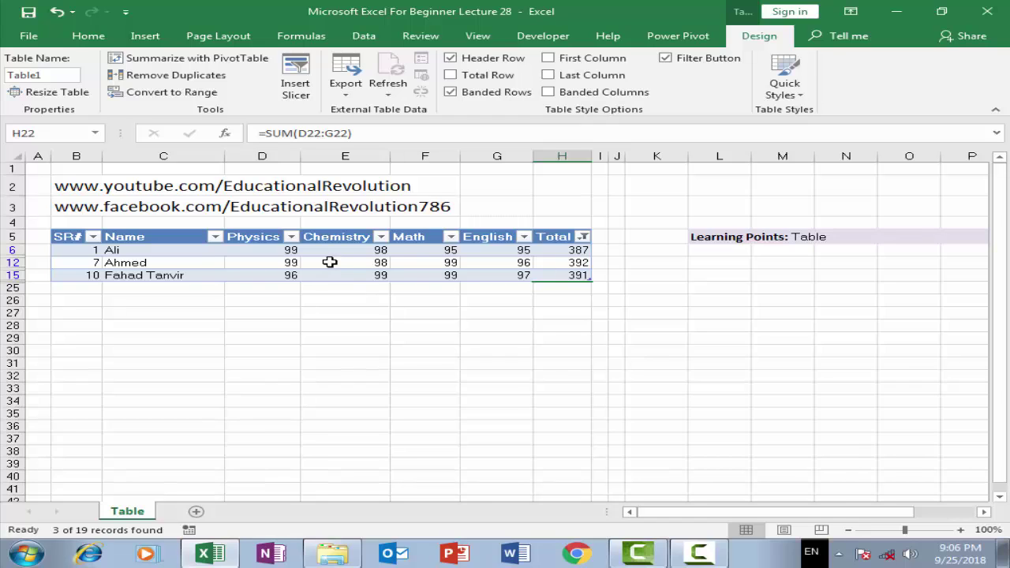
Clear the filter from the Total column
left_click(583, 238)
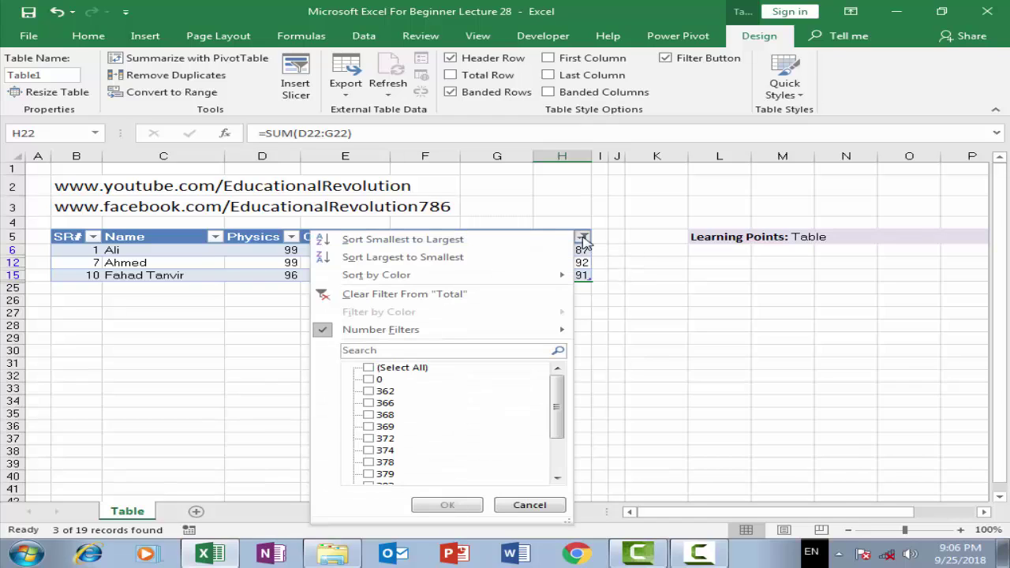
left_click(377, 300)
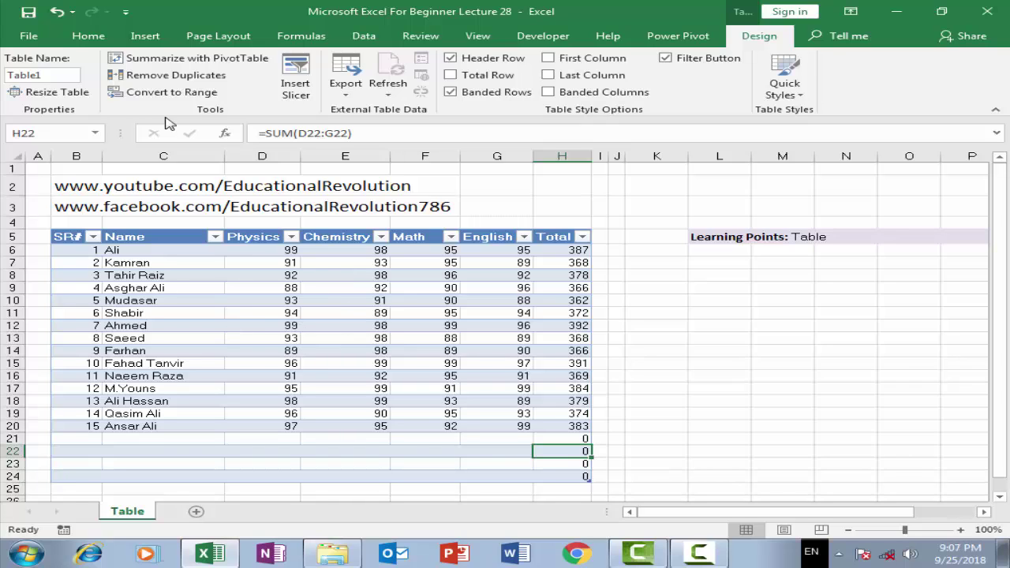
left_click(145, 37)
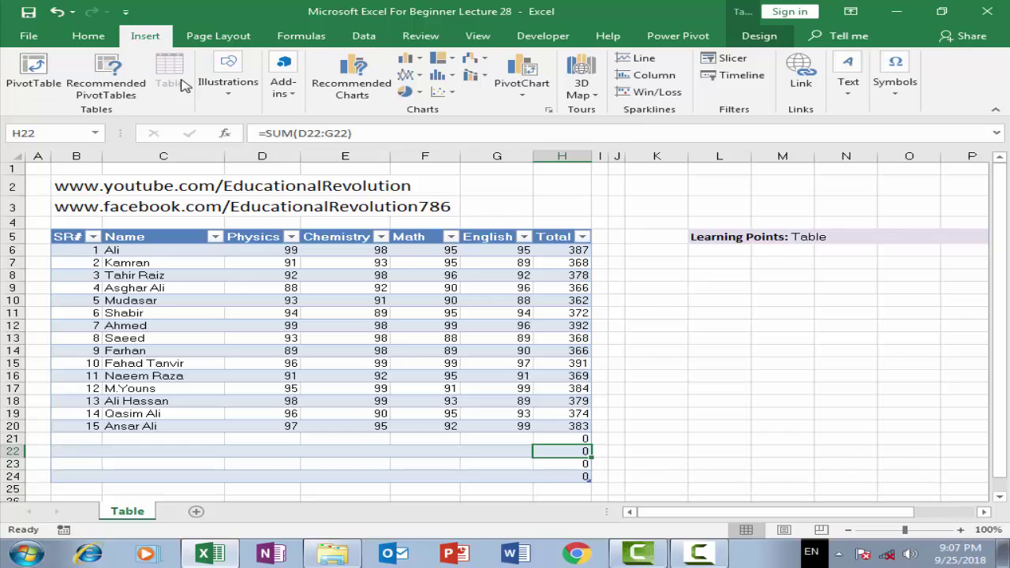